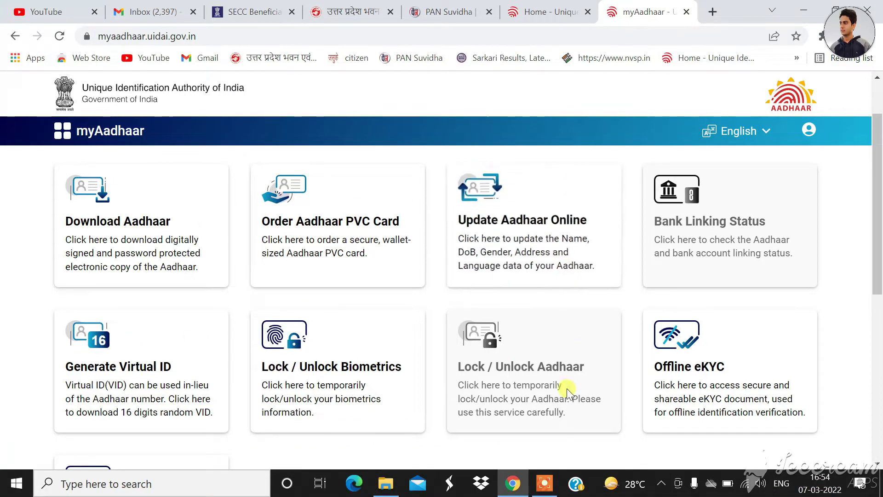
- Open the Update Aadhaar Online service from the dashboard and proceed past its instructions to the data field selection
scroll(354, 374, down, 3)
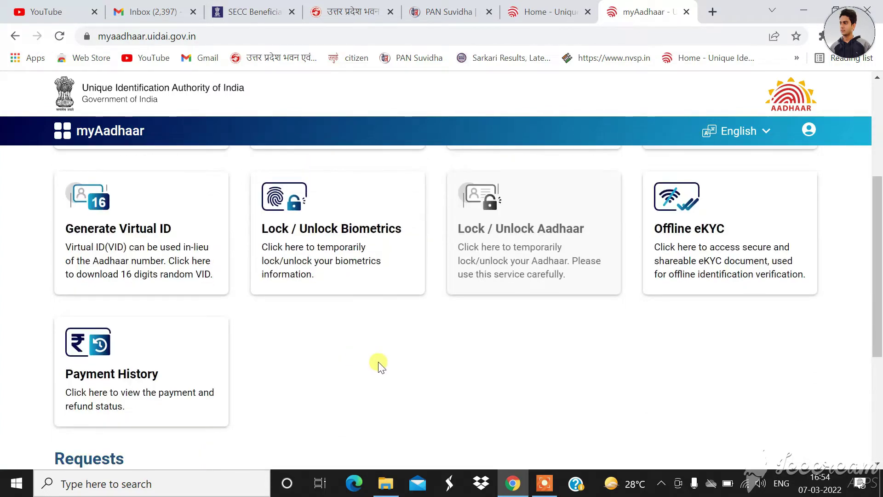
scroll(378, 365, down, 4)
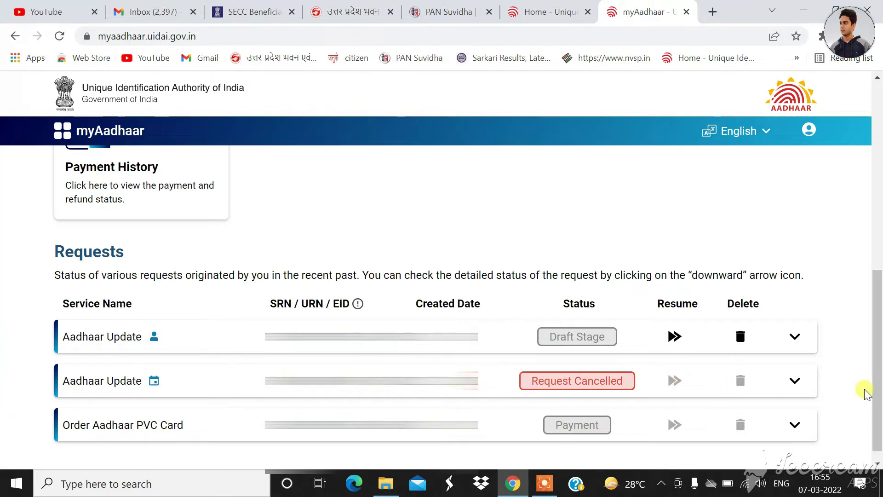
scroll(867, 393, up, 7)
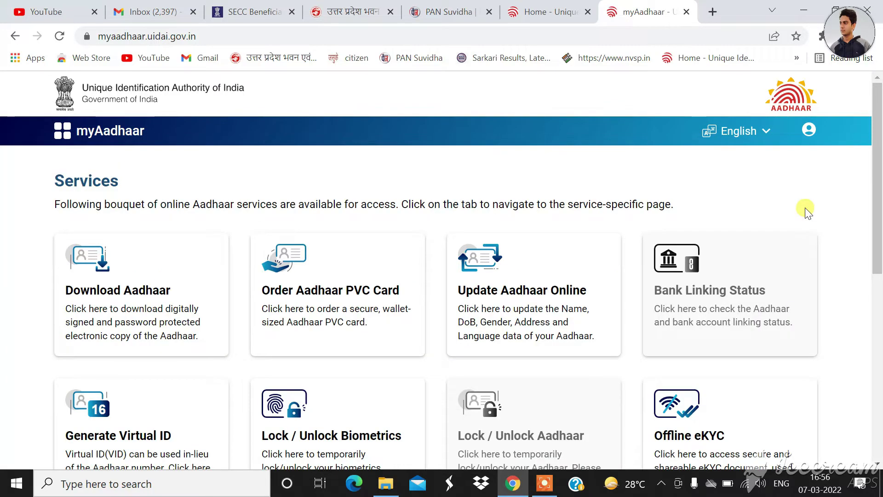
click(538, 284)
scroll(420, 274, down, 12)
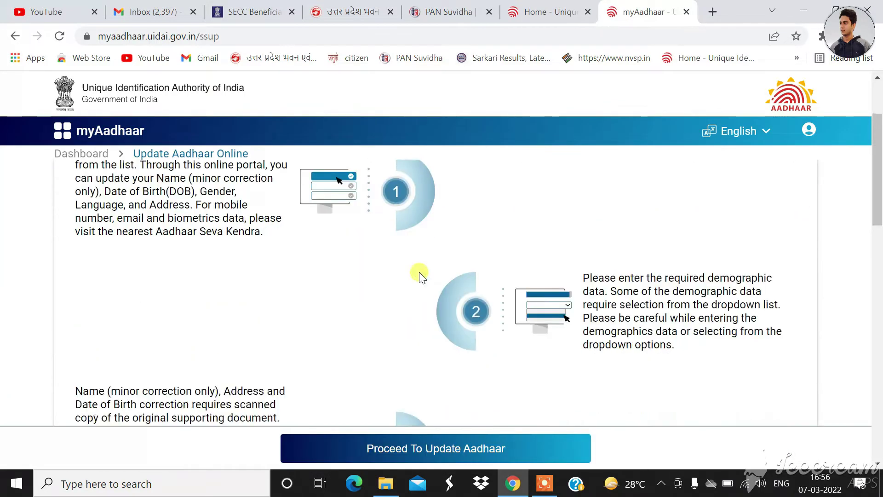
scroll(419, 274, down, 6)
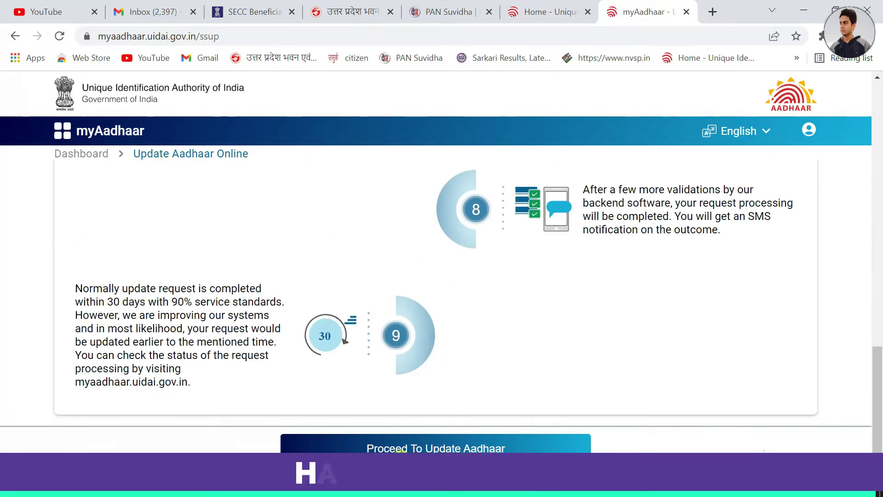
click(428, 449)
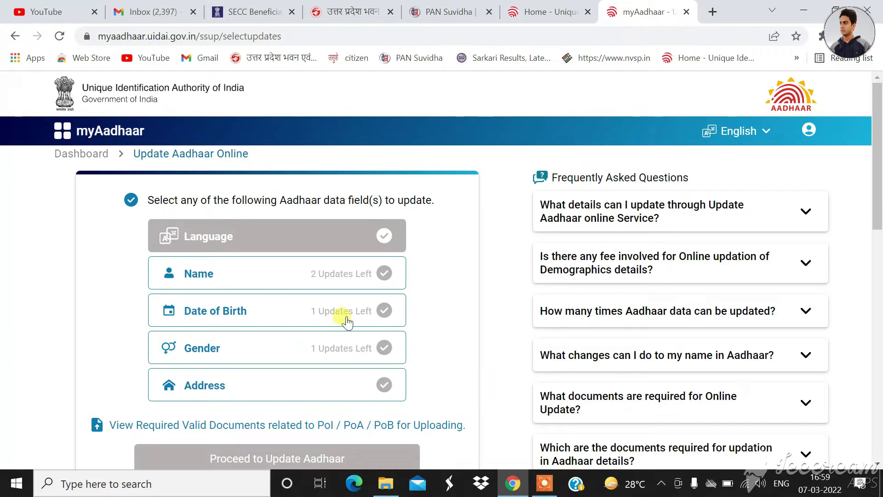
- Choose Name as the Aadhaar data field to update and enter "demo" as the new name
click(324, 275)
click(300, 462)
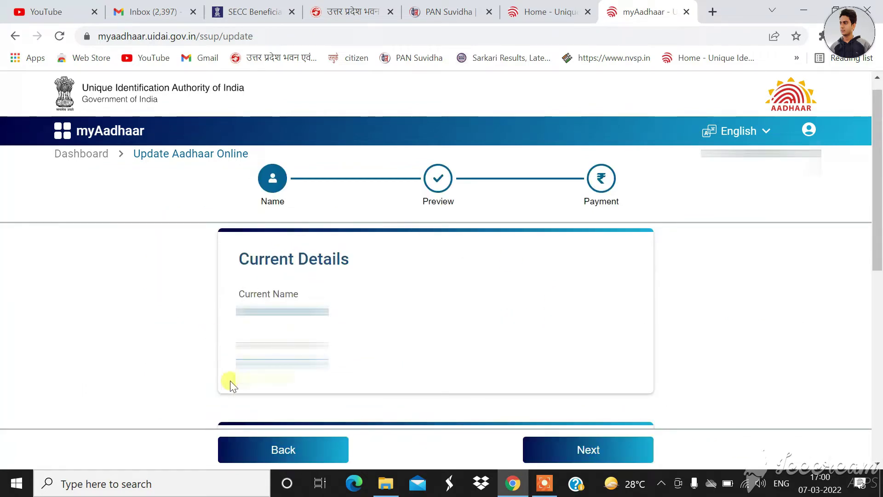
scroll(684, 345, down, 5)
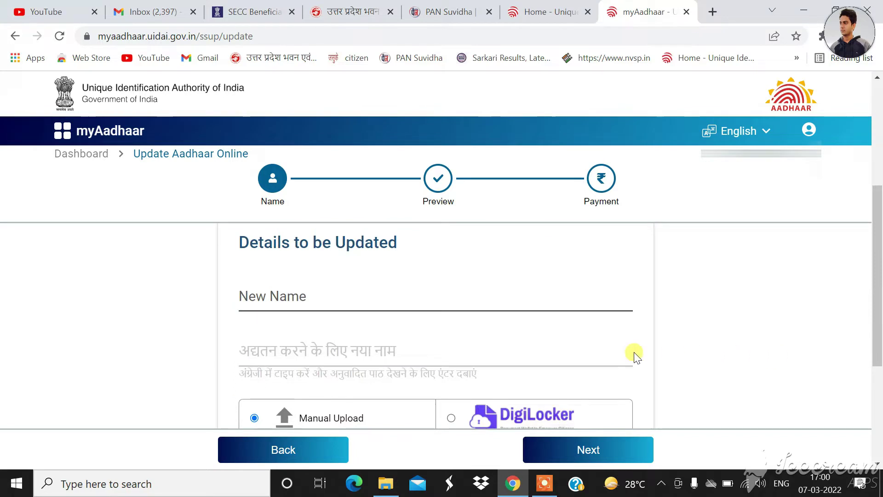
click(276, 302)
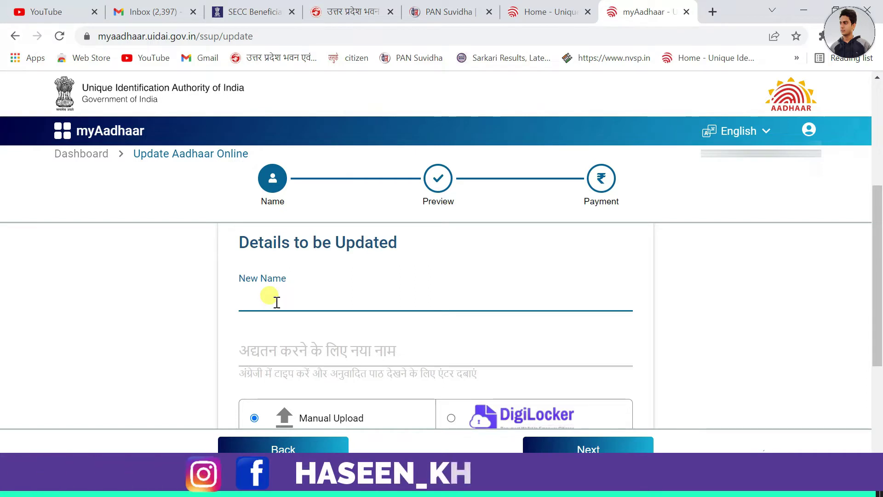
text(demo)
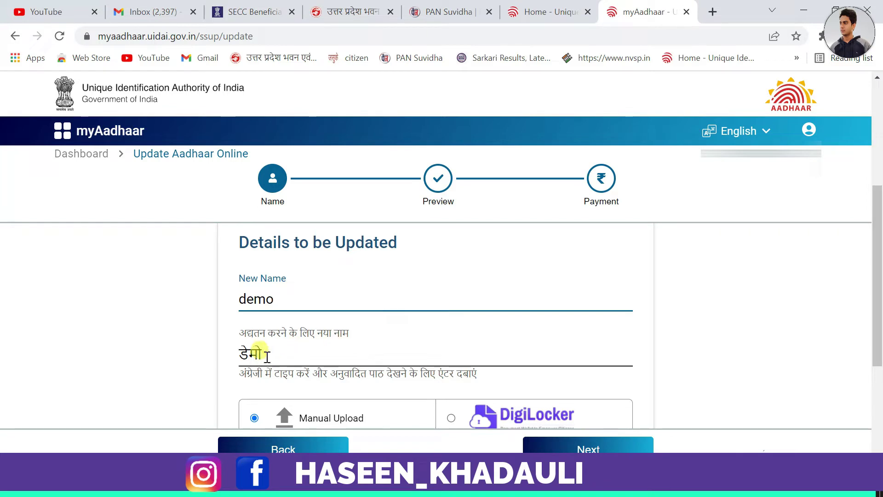
- Select Voter ID Card as the supporting document type, upload its scan manually and continue to the preview
scroll(785, 290, down, 3)
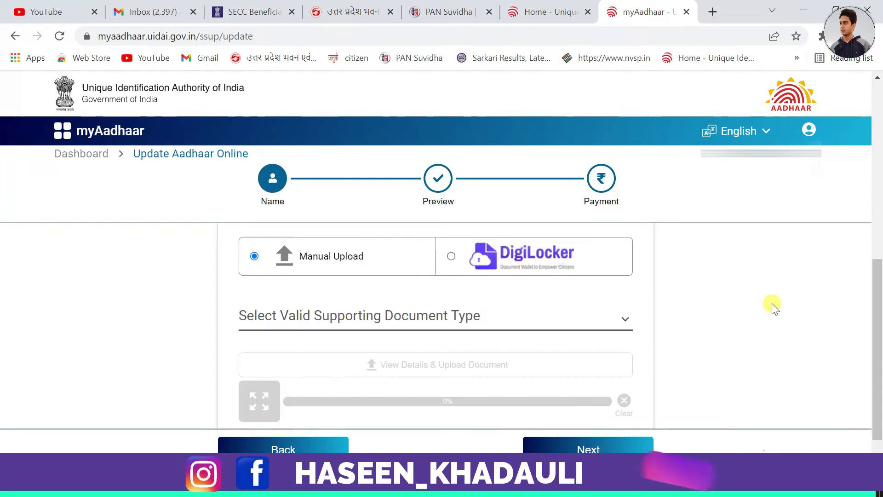
click(366, 329)
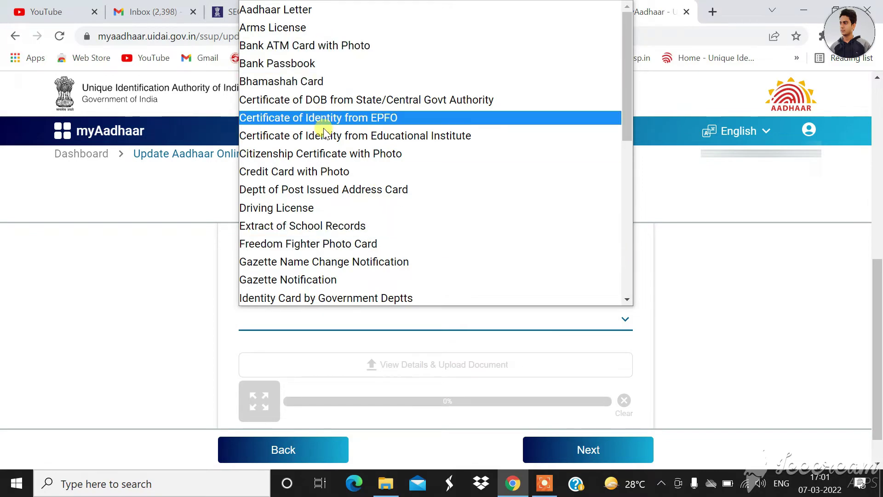
scroll(322, 121, down, 3)
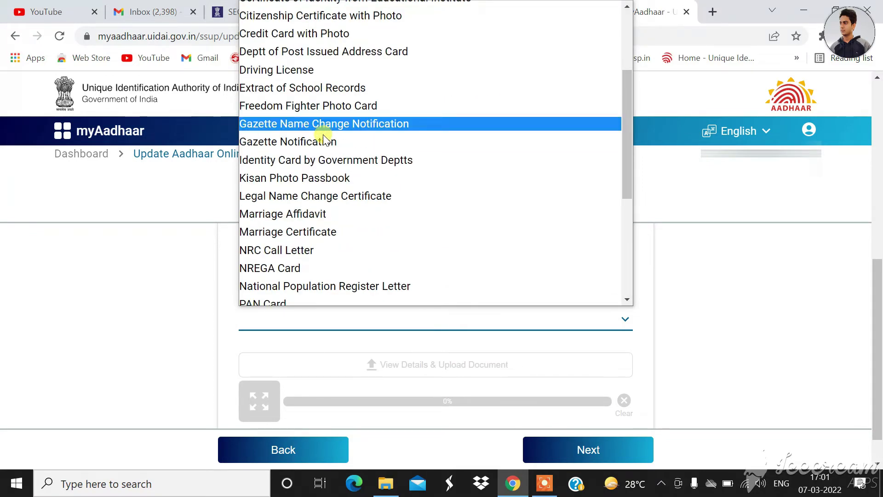
scroll(342, 95, down, 4)
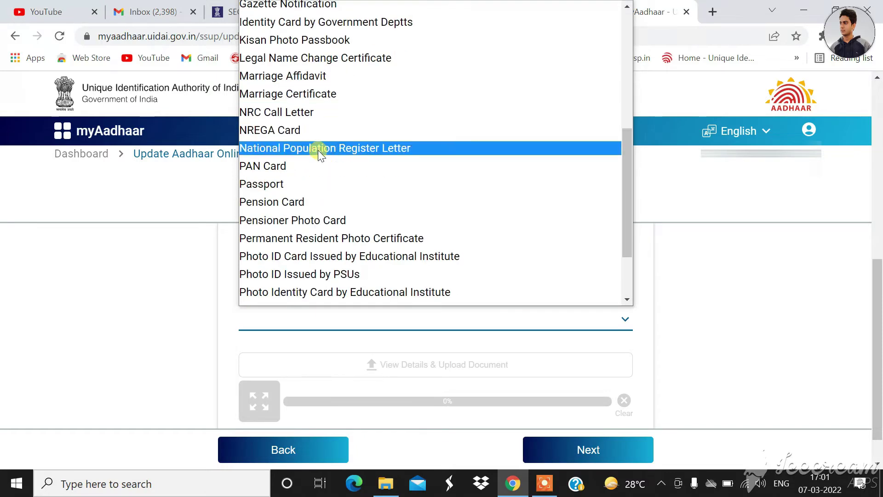
scroll(334, 186, down, 1)
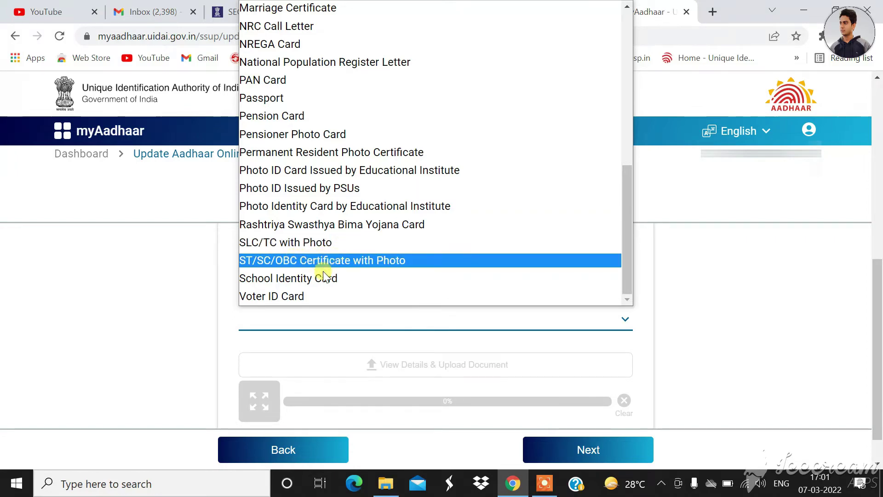
click(300, 296)
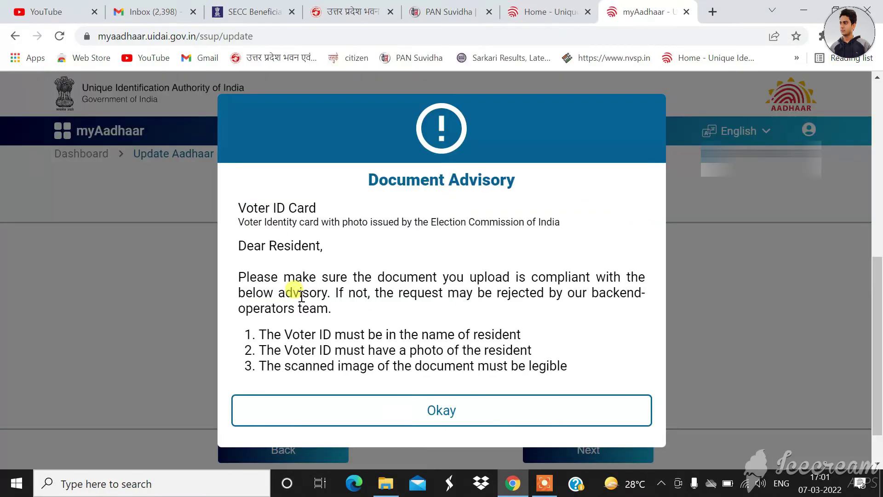
click(460, 409)
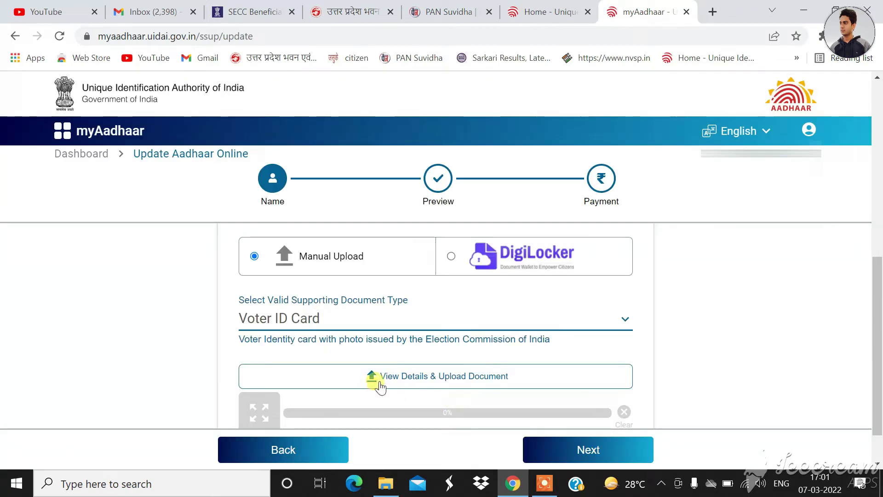
click(459, 384)
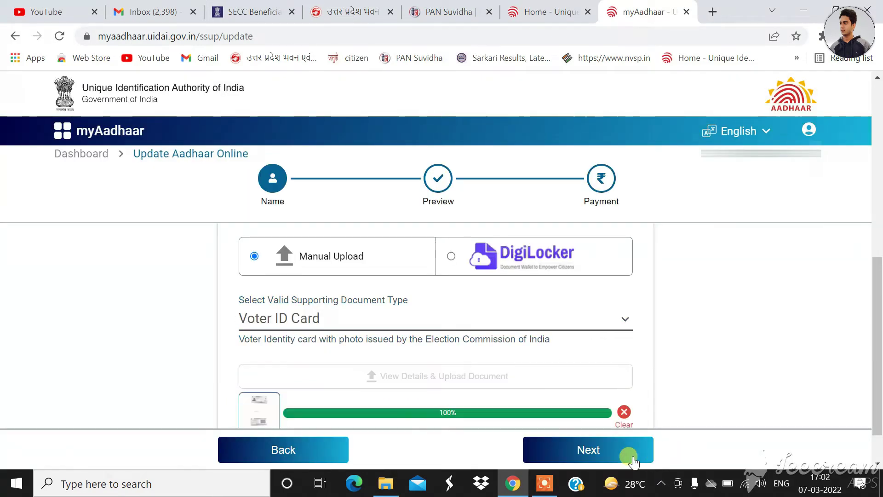
click(599, 453)
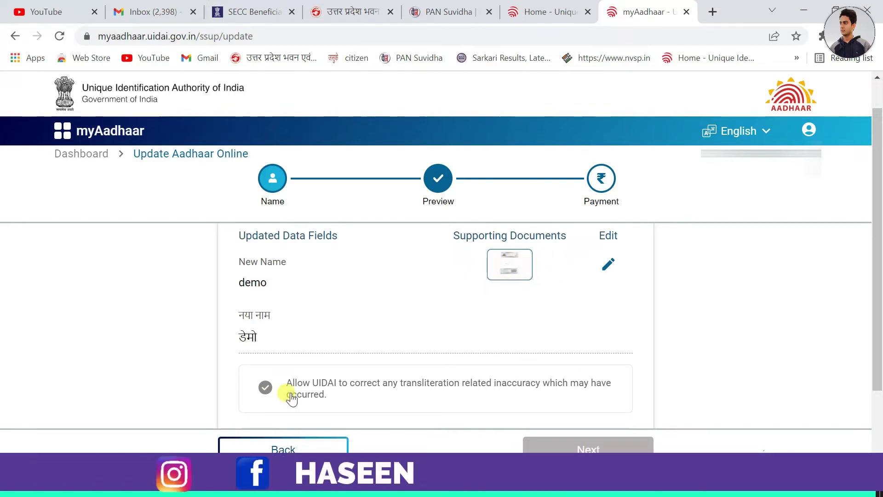
- Allow UIDAI to correct transliteration inaccuracies, confirm the declaration of true information, and continue to payment
click(307, 403)
scroll(340, 391, down, 2)
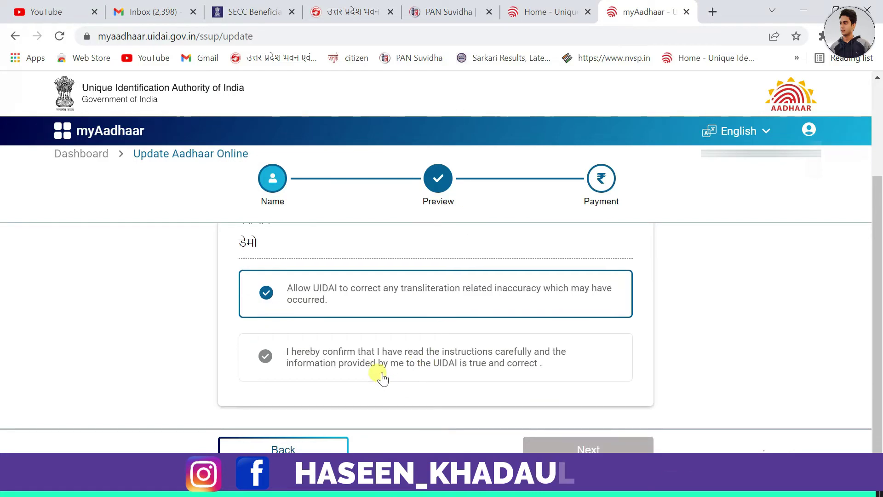
click(380, 371)
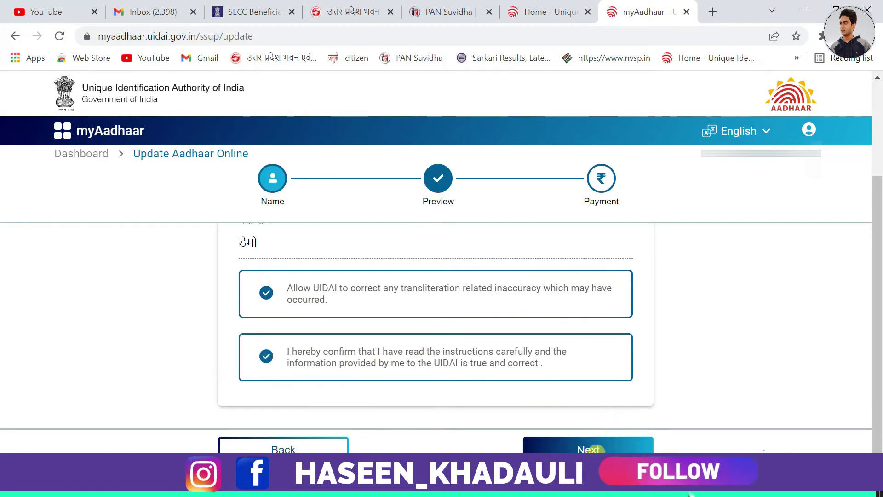
click(597, 449)
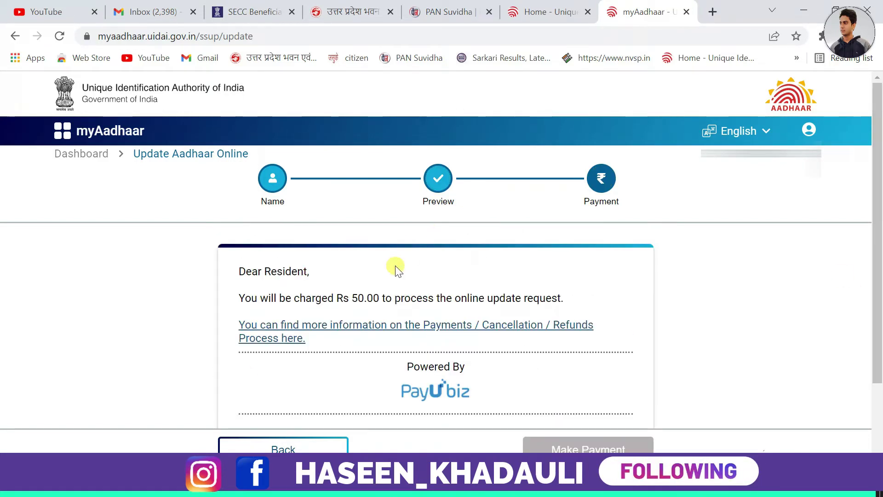
- Confirm the Payments / Cancellation / Refunds Process declaration and proceed to make the payment
scroll(510, 310, down, 2)
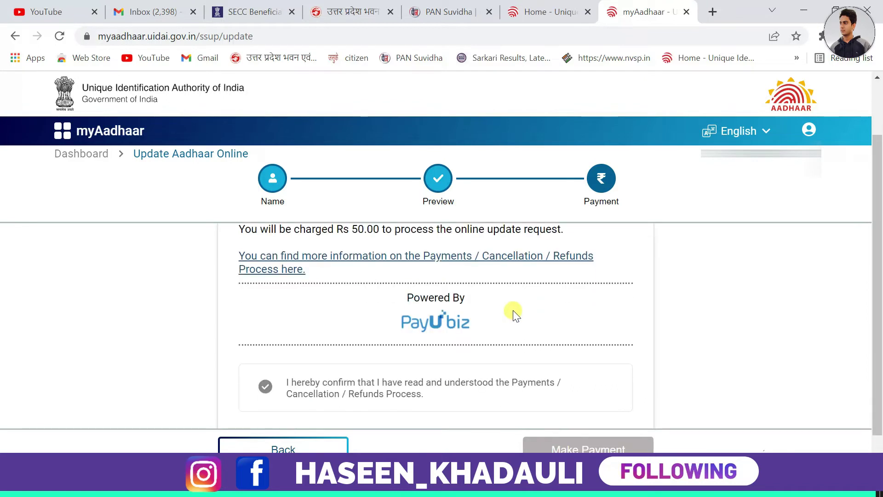
click(335, 394)
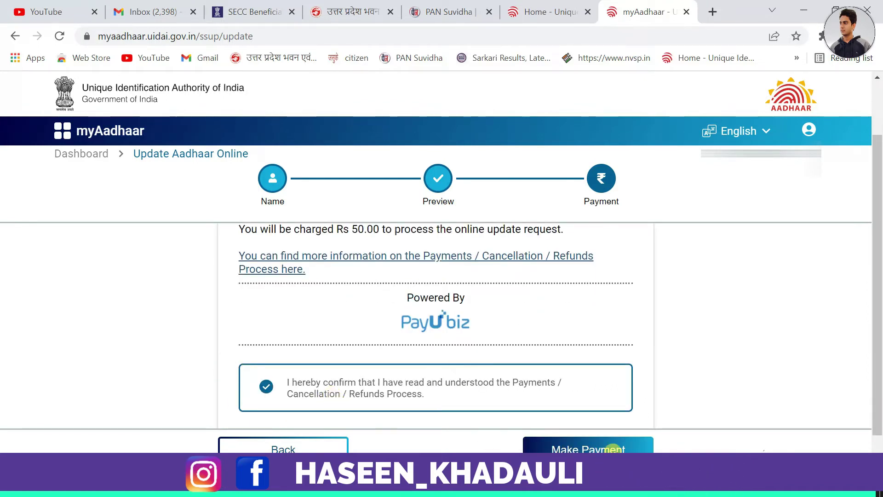
click(613, 449)
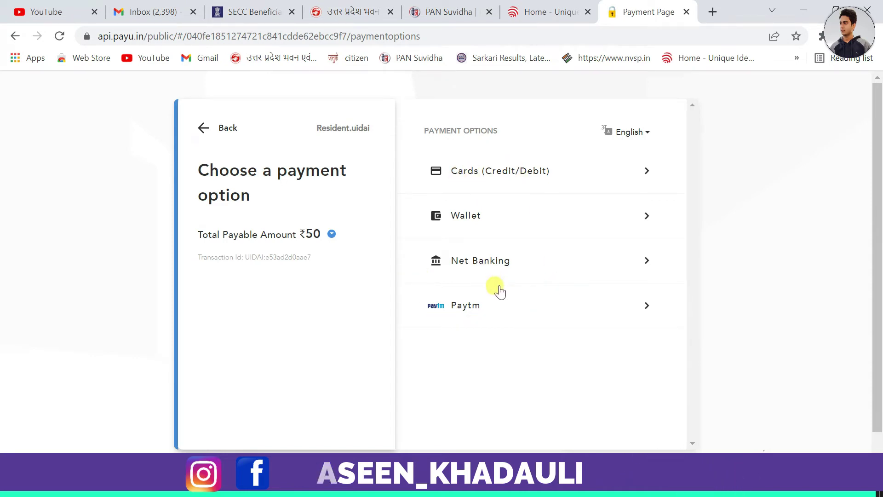
- Choose Net Banking with State Bank of India as the payment option and proceed to the bank's page
click(552, 265)
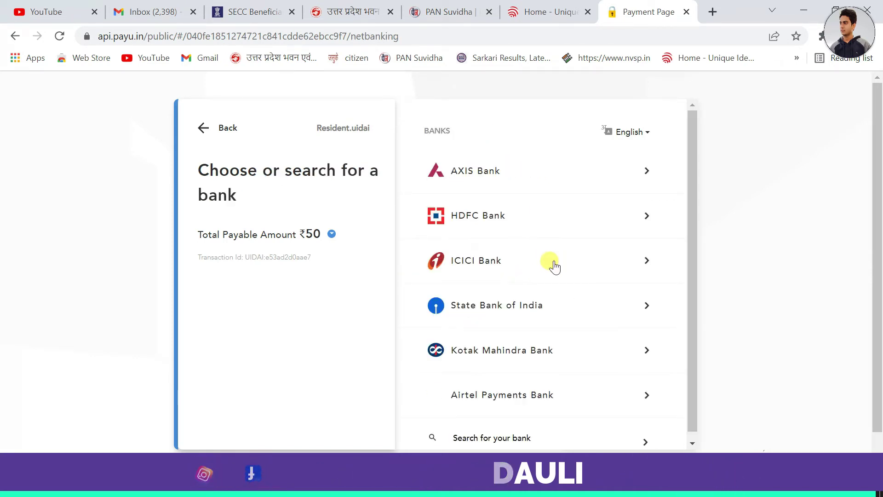
click(517, 305)
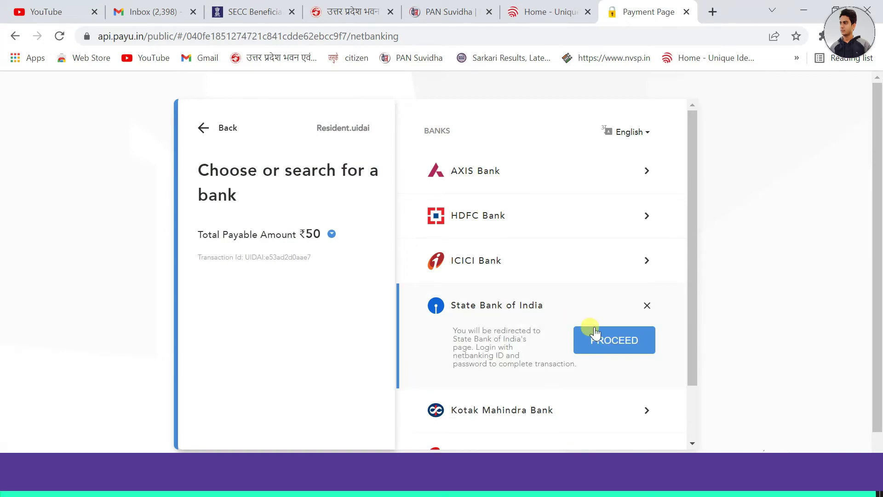
click(608, 349)
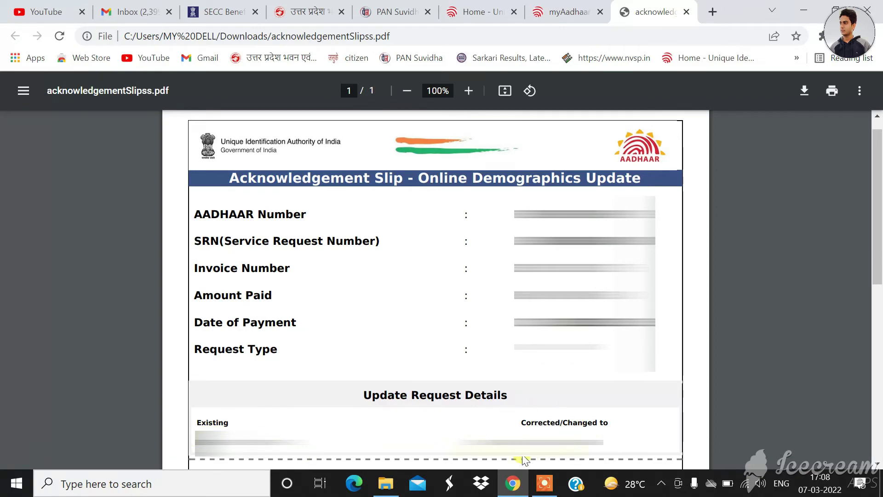
- Return to the myAadhaar dashboard and examine the detailed progress stages of the name update request under Requests
key(ctrl+shift+Tab)
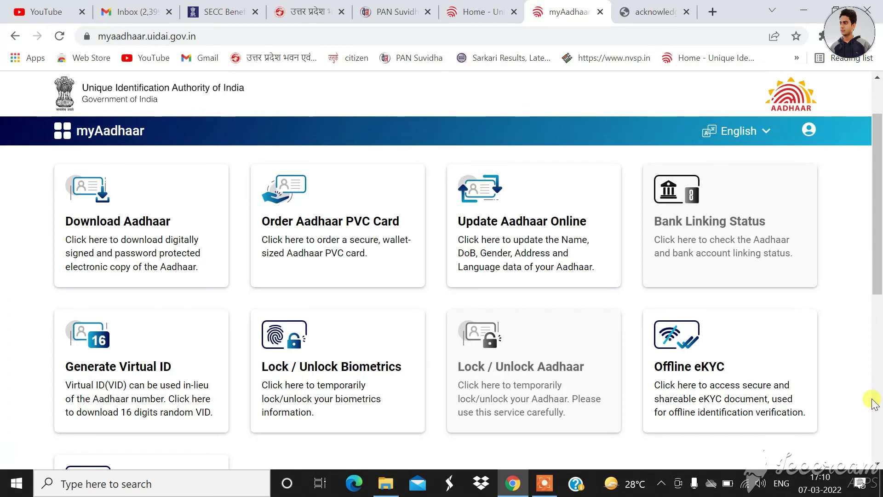
scroll(847, 378, down, 8)
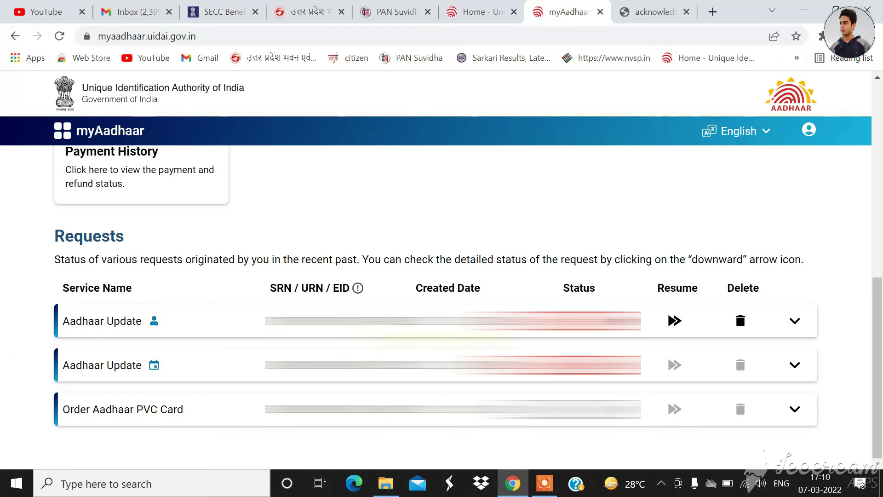
click(535, 312)
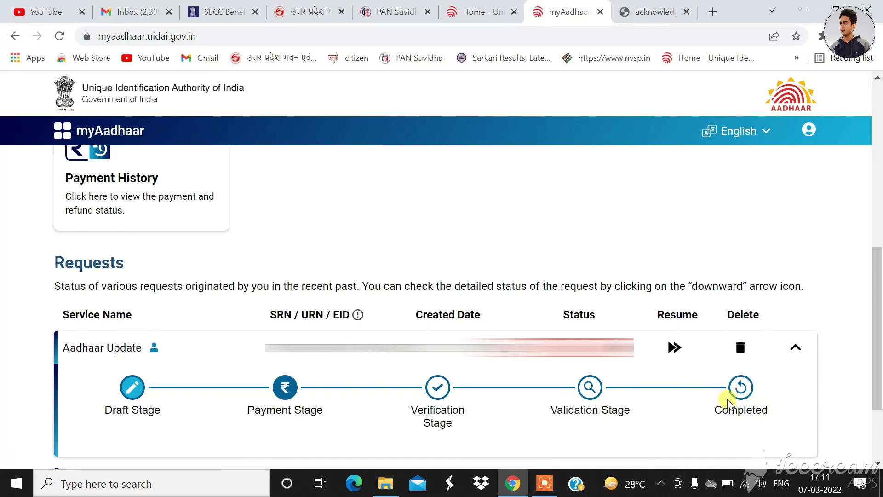
scroll(311, 358, up, 5)
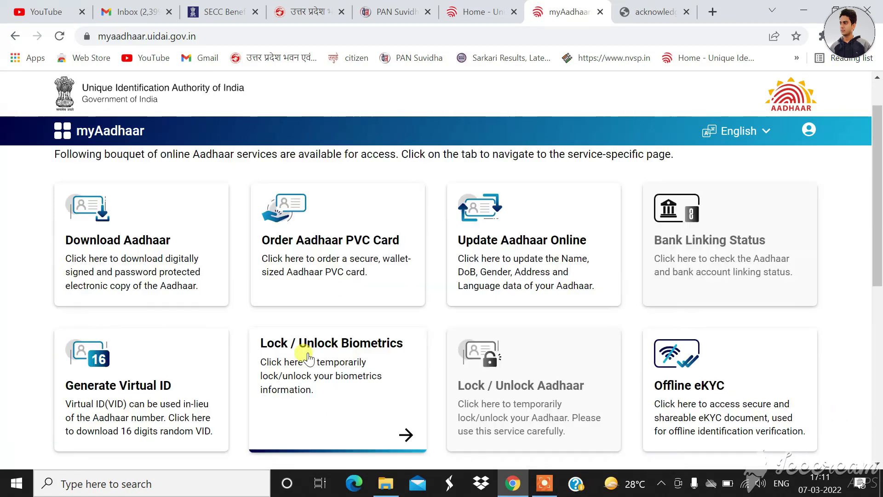